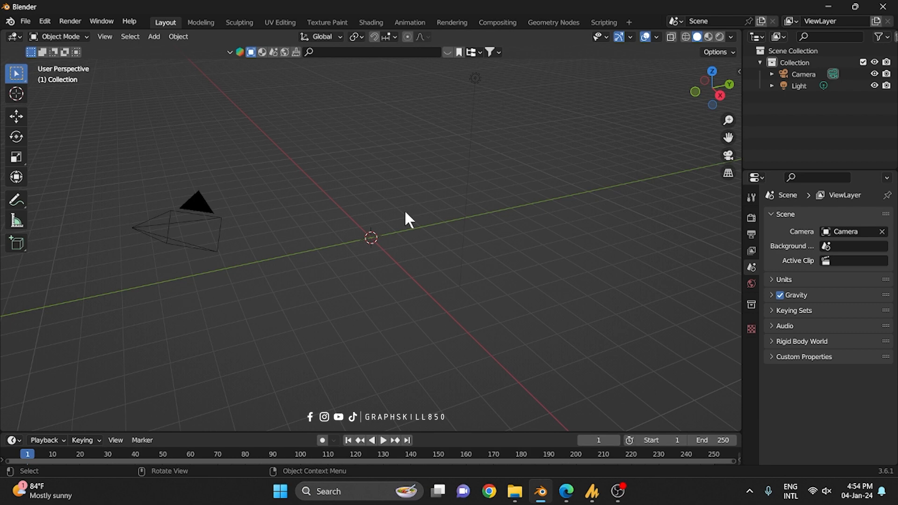
# Step: Add a mesh plane at the origin and scale it up uniformly to about 21 times its size
pyautogui.hotkey('shift', 'a')
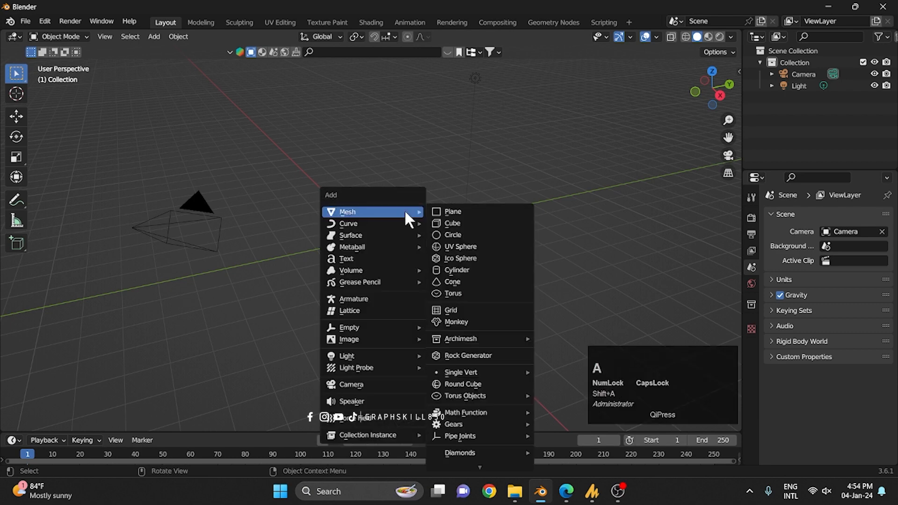
pyautogui.click(441, 213)
pyautogui.click(452, 211)
pyautogui.press('s')
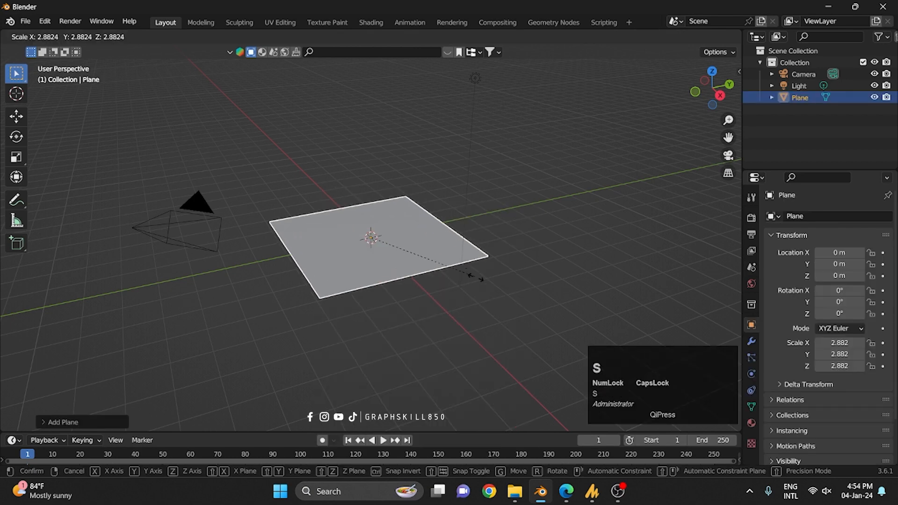
pyautogui.click(364, 324)
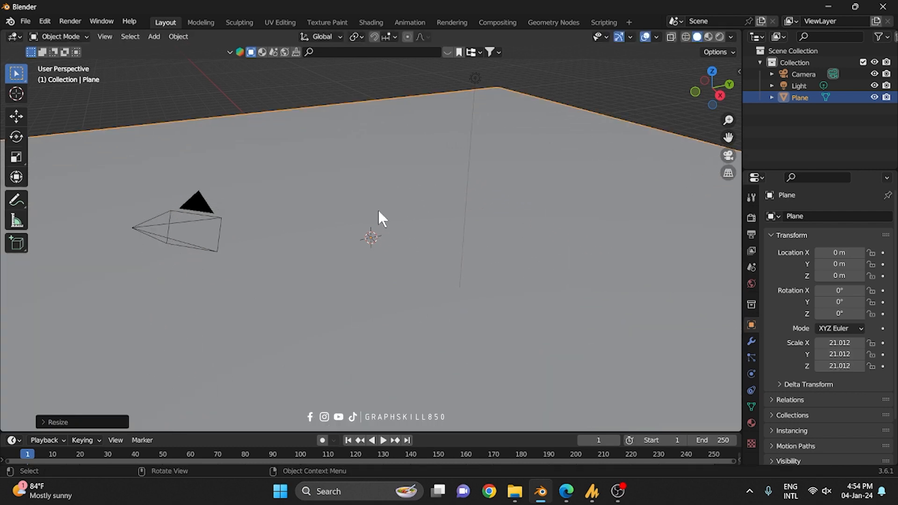
# Step: Subdivide the plane's mesh in Edit Mode, entering 1000 for the number of cuts
pyautogui.press('Tab')
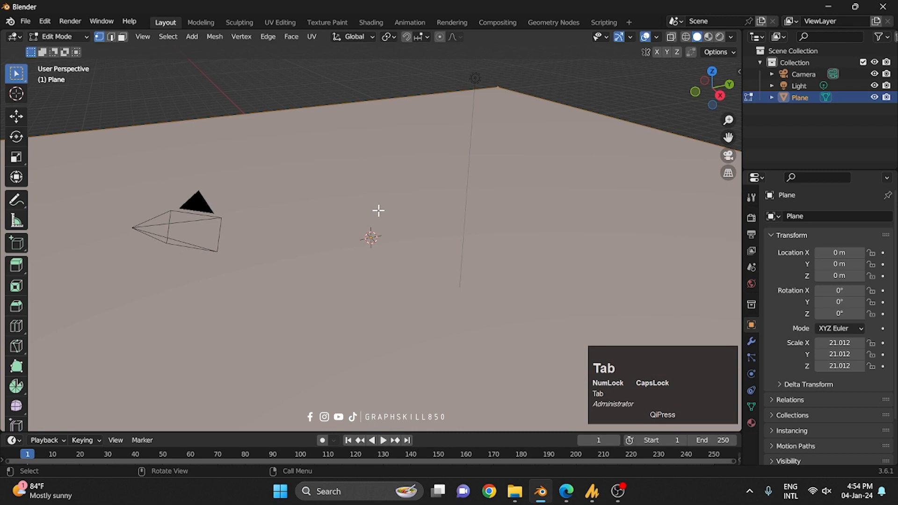
pyautogui.rightClick(379, 211)
pyautogui.rightClick(412, 221)
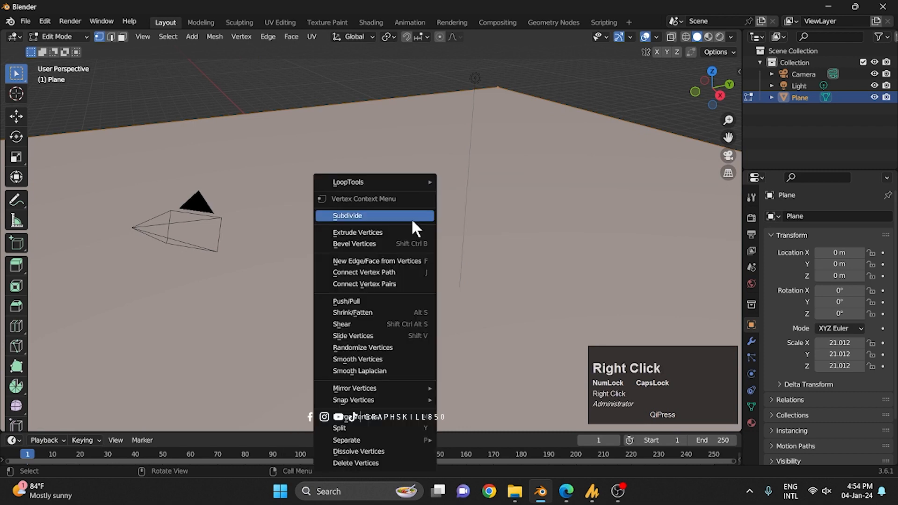
pyautogui.click(367, 217)
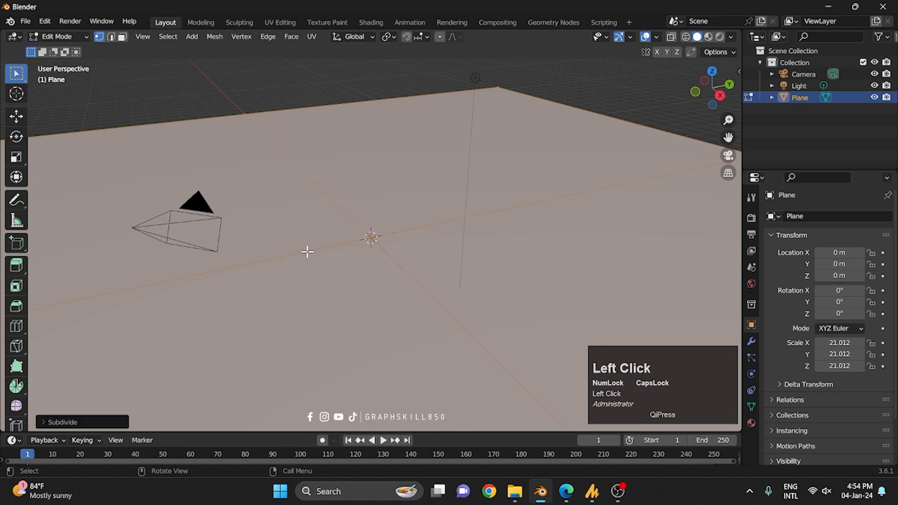
pyautogui.click(69, 416)
pyautogui.click(146, 341)
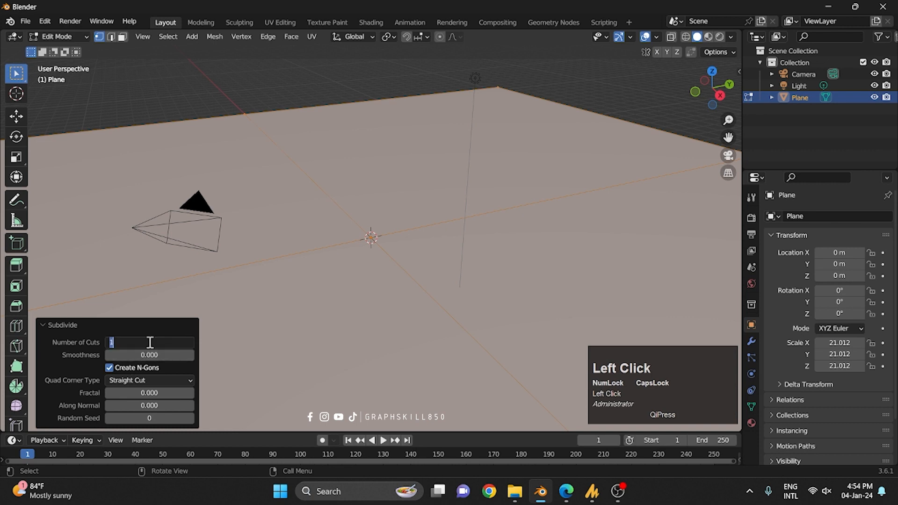
pyautogui.write('1')
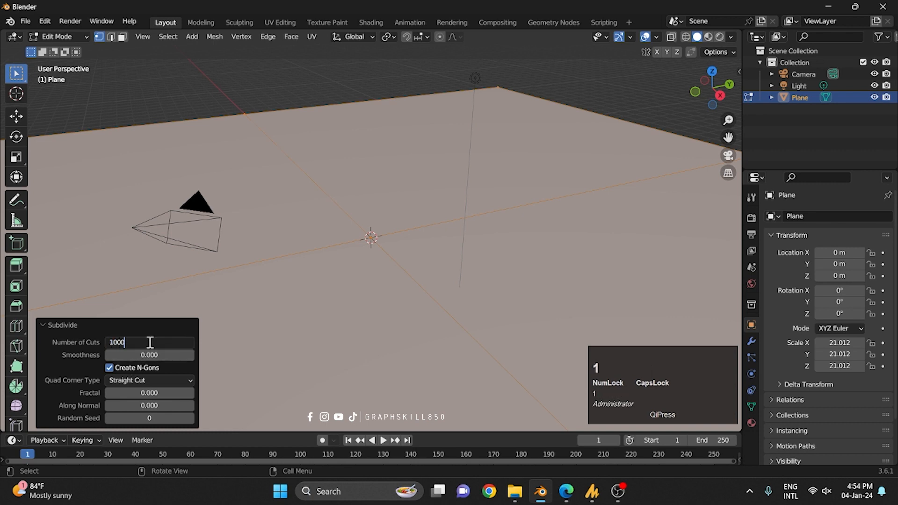
pyautogui.write('000')
pyautogui.press('Return')
pyautogui.press('Tab')
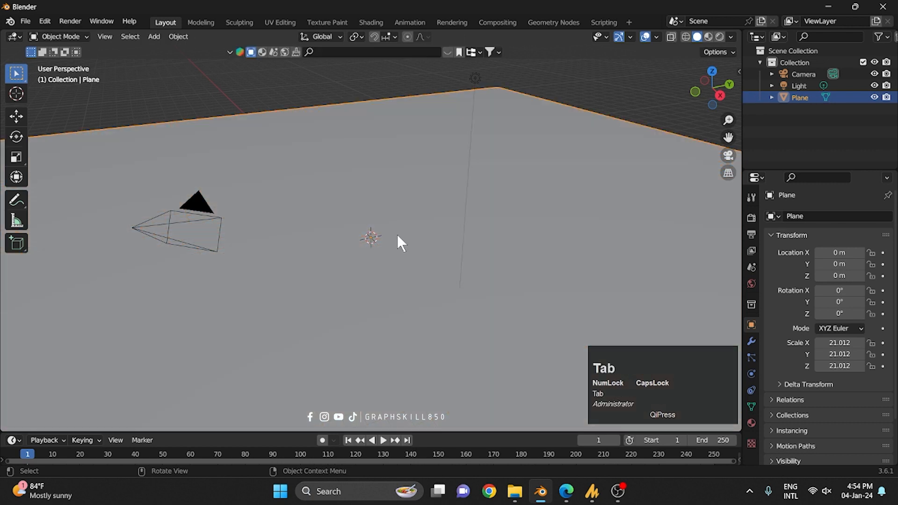
# Step: Subdivide the whole plane mesh several more times with one cut each, and return to Object Mode
pyautogui.press('Tab')
pyautogui.rightClick(393, 231)
pyautogui.click(340, 214)
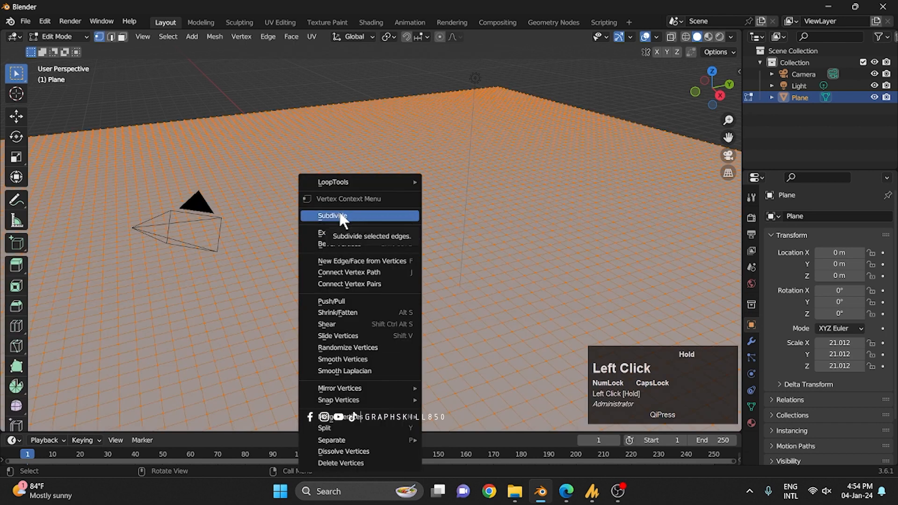
pyautogui.rightClick(390, 201)
pyautogui.click(390, 201)
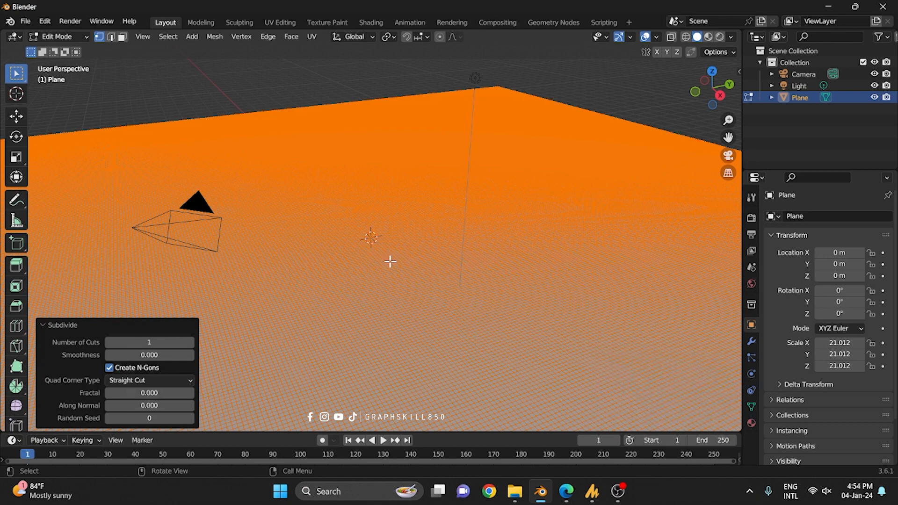
pyautogui.scroll(4, 421, 201)
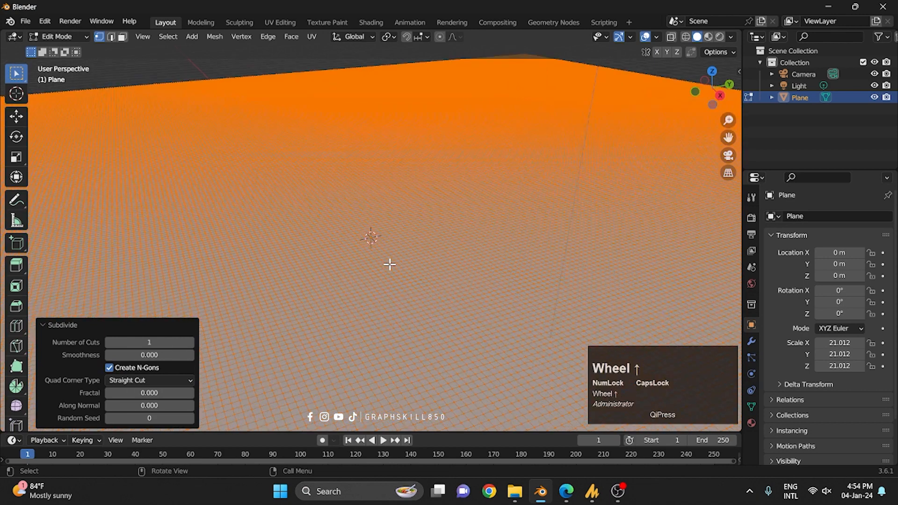
pyautogui.scroll(-3, 401, 243)
pyautogui.rightClick(376, 235)
pyautogui.click(320, 213)
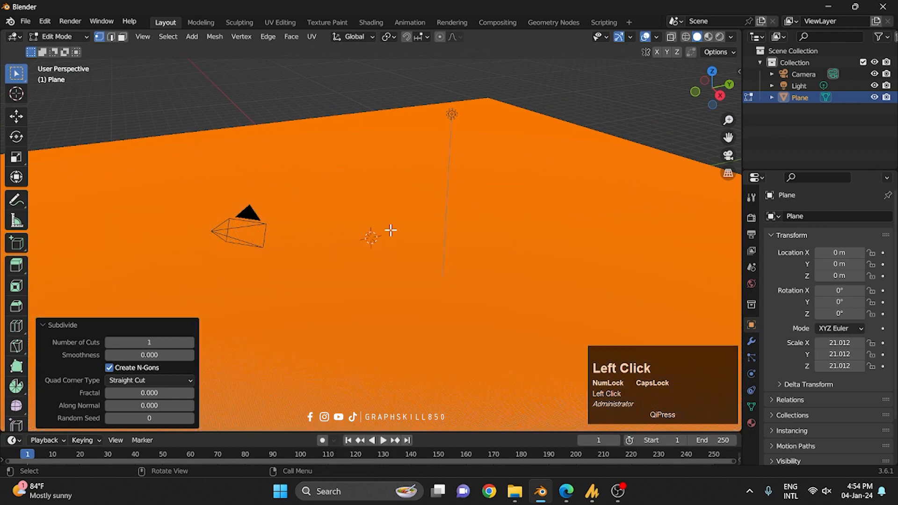
pyautogui.press('Tab')
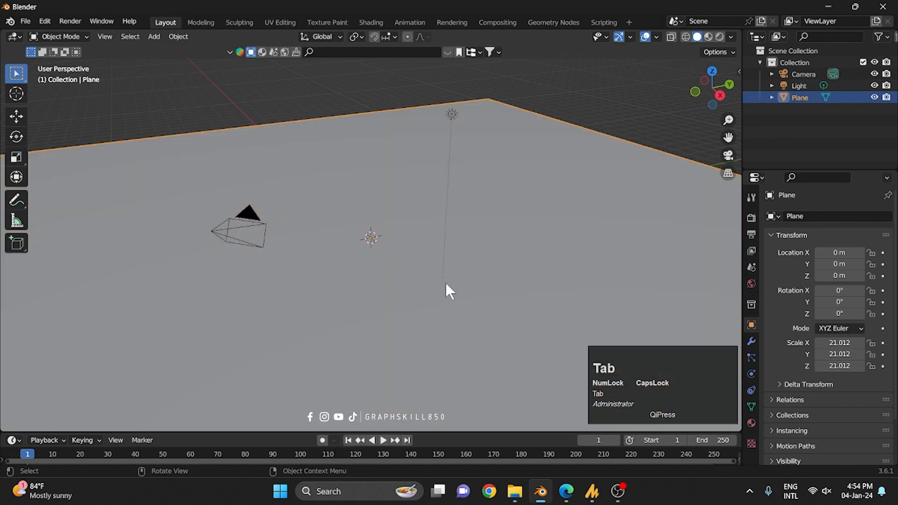
# Step: Select the camera and view the scene through it
pyautogui.click(248, 228)
pyautogui.scroll(4, 247, 223)
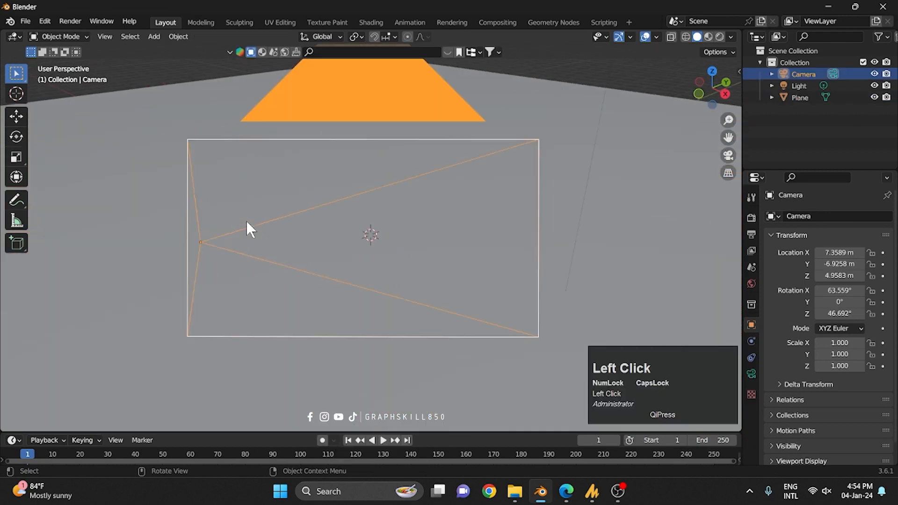
pyautogui.press('KP_0')
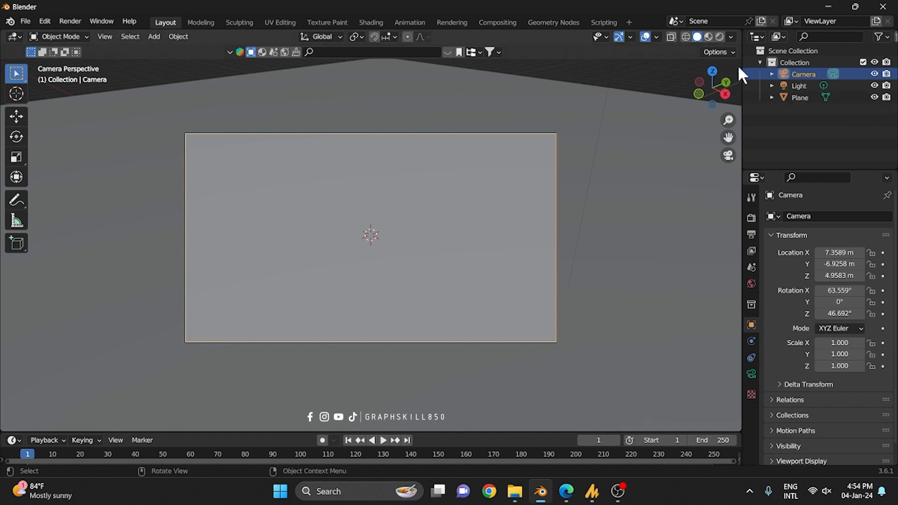
# Step: Select a single vertex of the plane in the left part of the camera frame in Edit Mode and enable proportional editing
pyautogui.click(450, 232)
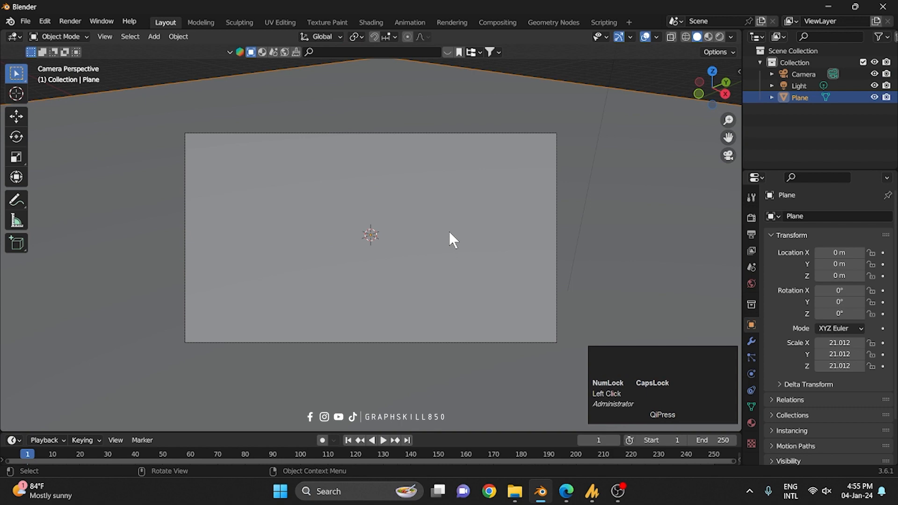
pyautogui.press('Tab')
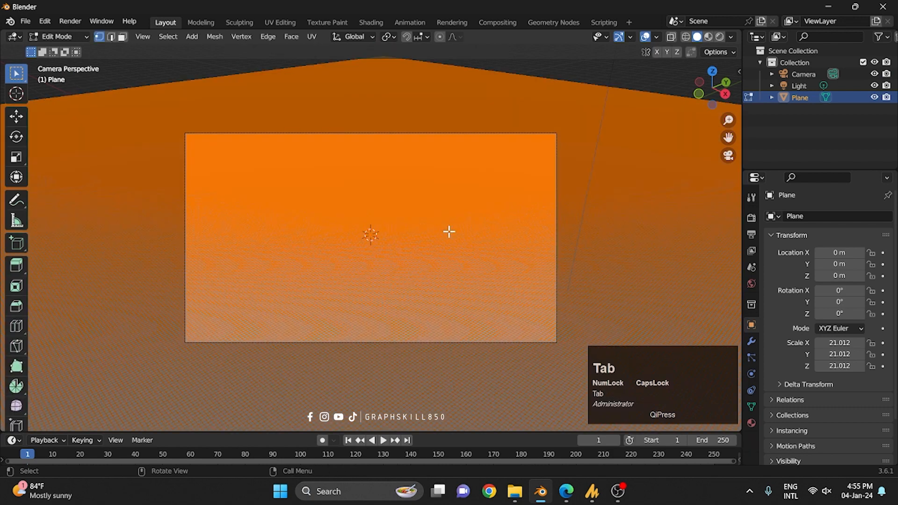
pyautogui.click(448, 231)
pyautogui.click(228, 238)
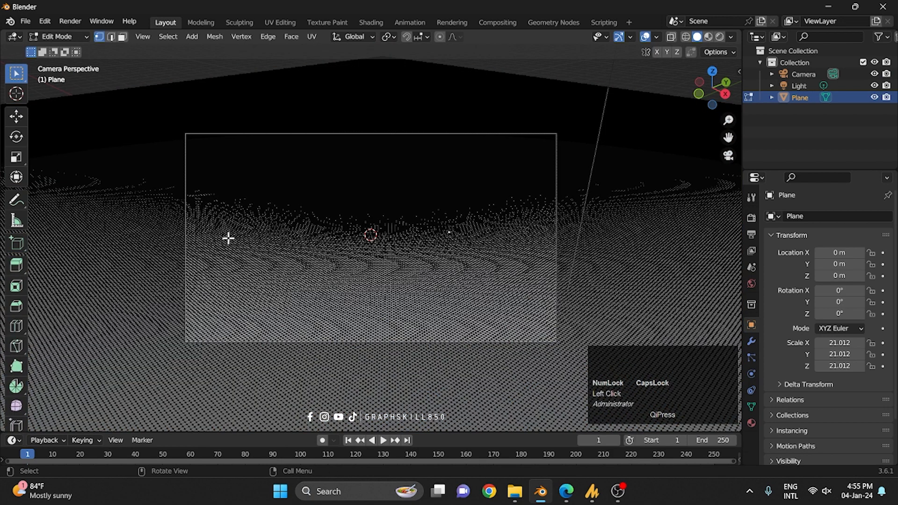
pyautogui.click(453, 37)
pyautogui.click(440, 36)
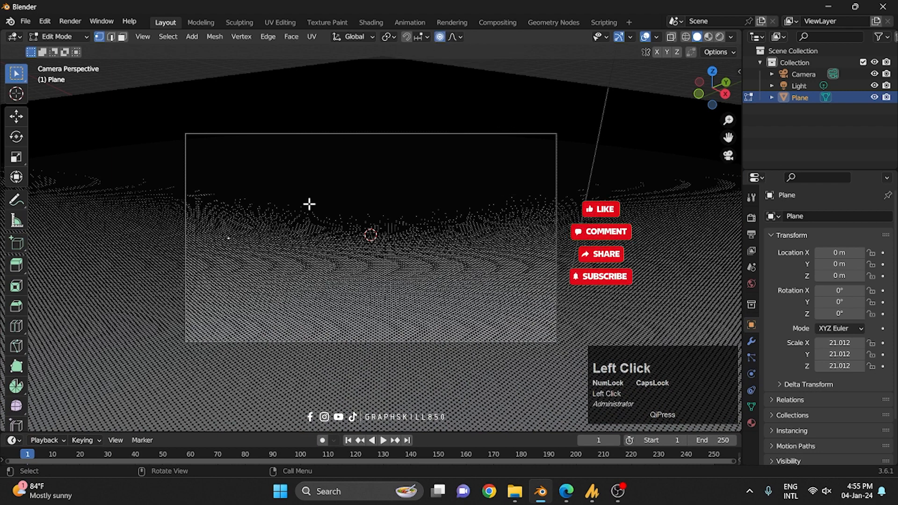
# Step: Raise the selected vertex about 0.8 m along Z with a proportional size of about 1.95 to form the left hill
pyautogui.click(16, 116)
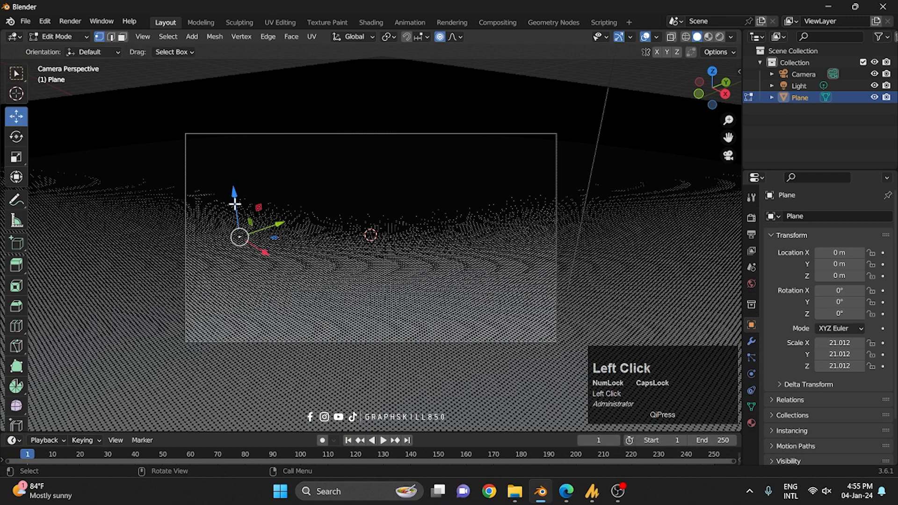
pyautogui.click(233, 188)
pyautogui.moveTo(234, 188); pyautogui.dragTo(242, 161)
pyautogui.scroll(1, 233, 174)
pyautogui.scroll(1, 233, 172)
pyautogui.scroll(-3, 239, 174)
pyautogui.scroll(-2, 241, 175)
pyautogui.scroll(-2, 242, 160)
pyautogui.scroll(-1, 242, 160)
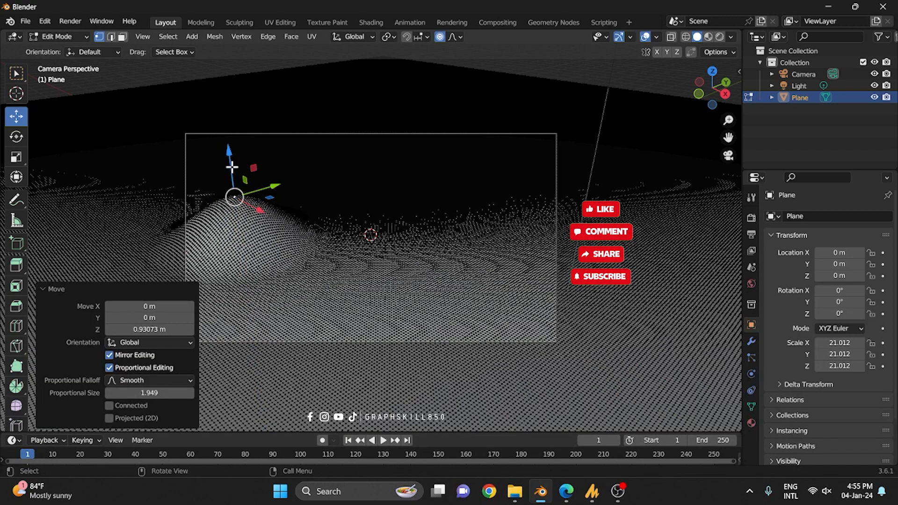
pyautogui.moveTo(231, 164); pyautogui.dragTo(234, 171)
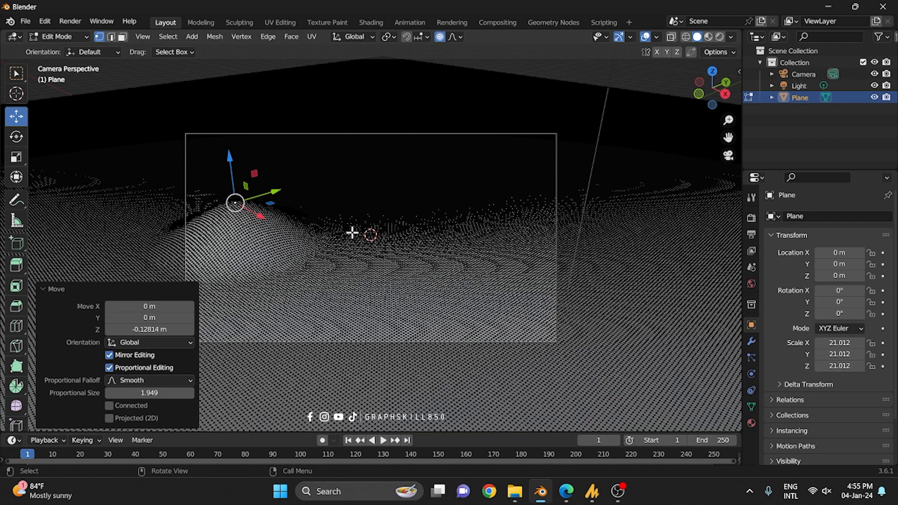
# Step: Raise a vertex near the centre of the frame about 1.09 m along Z with a proportional size of about 2.85
pyautogui.click(376, 225)
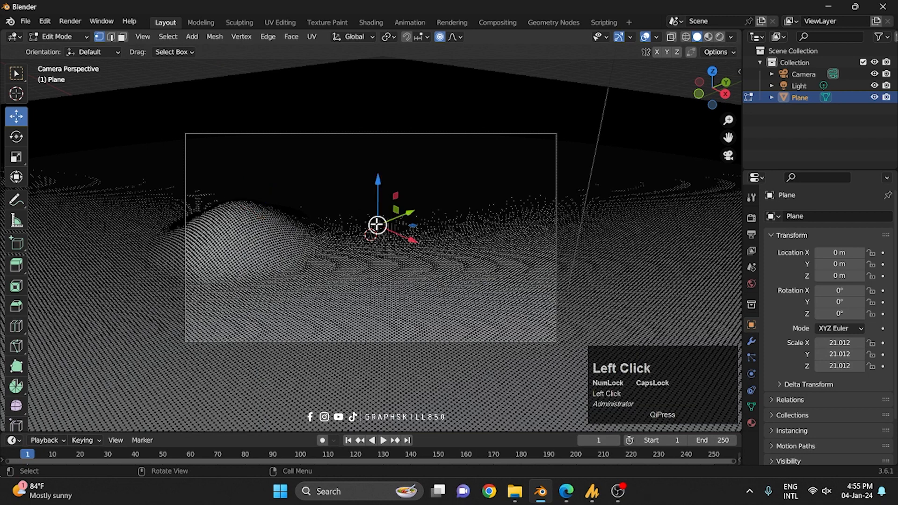
pyautogui.moveTo(379, 180); pyautogui.dragTo(394, 143)
pyautogui.scroll(4, 381, 158)
pyautogui.scroll(3, 387, 157)
pyautogui.scroll(-10, 390, 156)
# Step: Raise a vertex near the right edge of the camera frame along Z to form a third hill
pyautogui.click(517, 214)
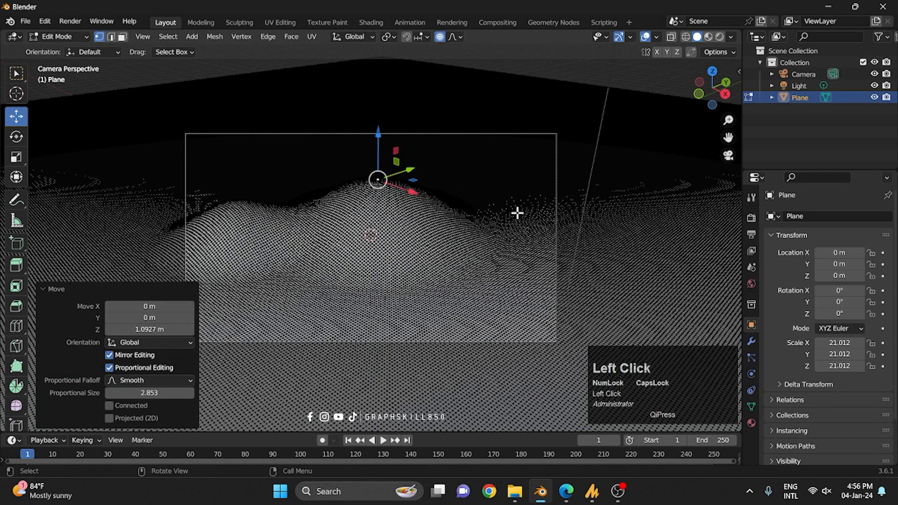
pyautogui.moveTo(523, 171); pyautogui.dragTo(524, 143)
pyautogui.scroll(-1, 524, 144)
# Step: Raise a vertex in the centre foreground of the camera frame along Z to form a broad low mound
pyautogui.click(391, 322)
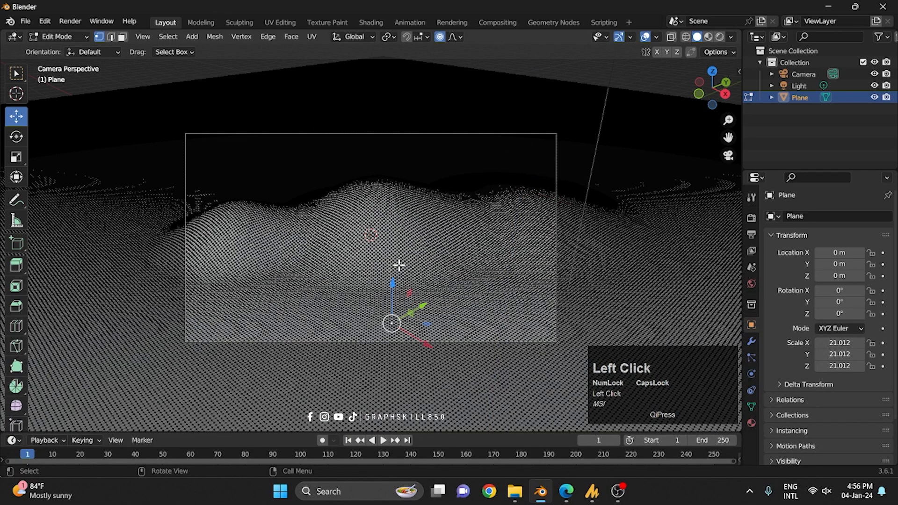
pyautogui.moveTo(398, 265); pyautogui.dragTo(401, 257)
pyautogui.scroll(-1, 400, 257)
pyautogui.scroll(3, 400, 256)
# Step: Raise a vertex in the left foreground about 0.19 m along Z with a proportional size of about 2.14
pyautogui.click(248, 301)
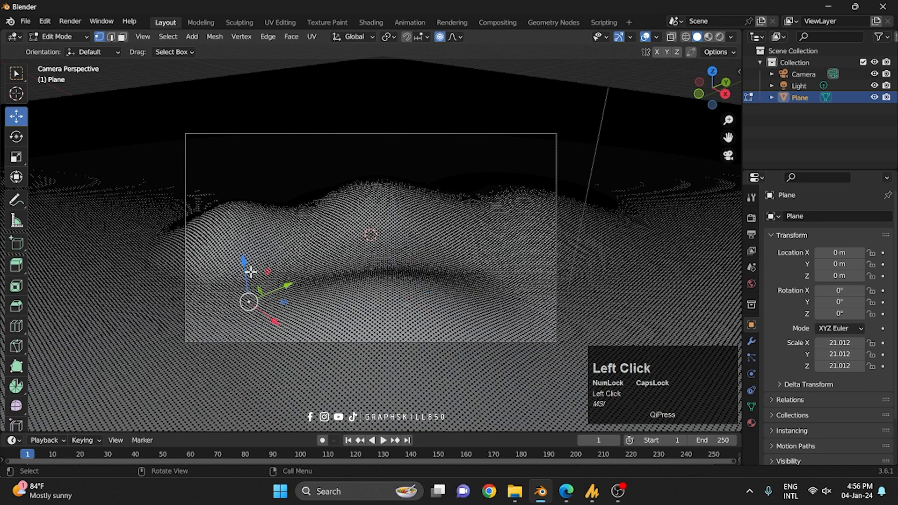
pyautogui.moveTo(244, 263); pyautogui.dragTo(249, 243)
pyautogui.scroll(-1, 245, 258)
pyautogui.scroll(2, 243, 255)
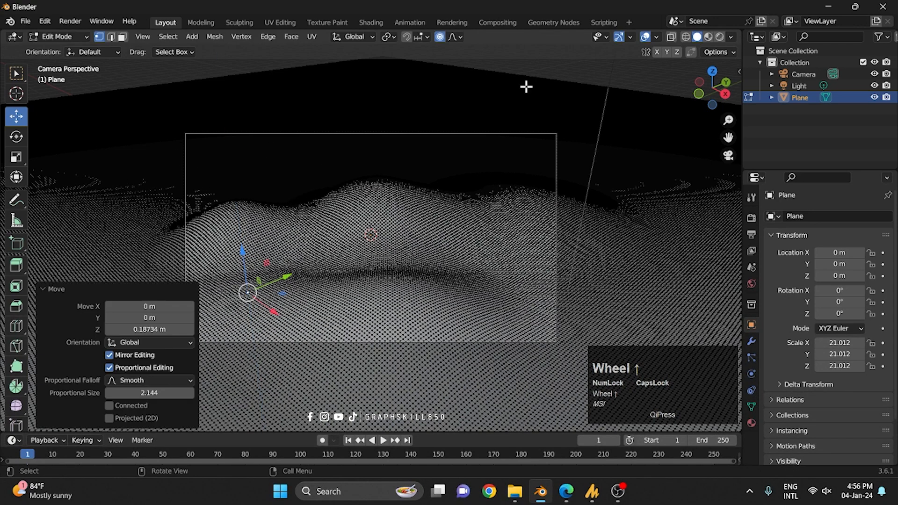
# Step: Switch to Material Preview shading and raise two background hills, the left about 0.94 m and the right about 0.71 m along Z
pyautogui.click(707, 36)
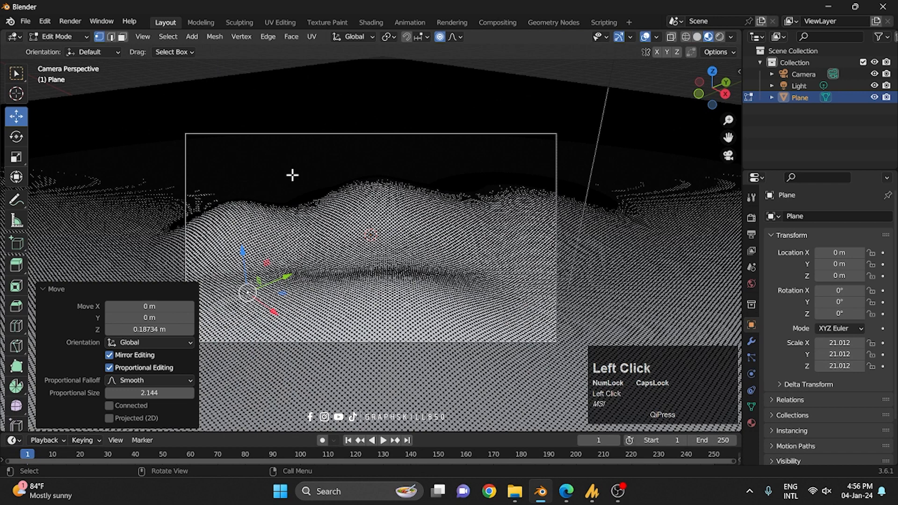
pyautogui.click(278, 186)
pyautogui.moveTo(330, 116); pyautogui.dragTo(331, 98)
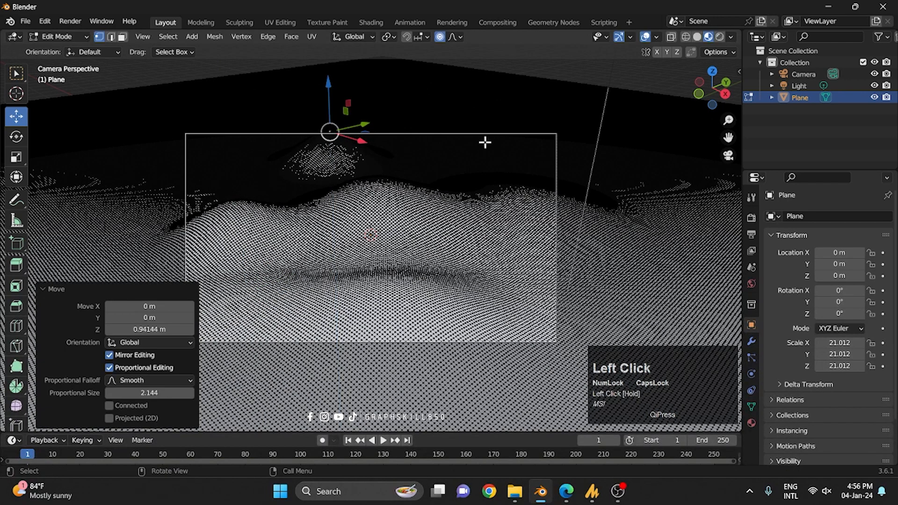
pyautogui.click(462, 161)
pyautogui.moveTo(465, 117); pyautogui.dragTo(465, 109)
# Step: Return to Object Mode with solid shading and check the hills from another angle and through the camera
pyautogui.press('Tab')
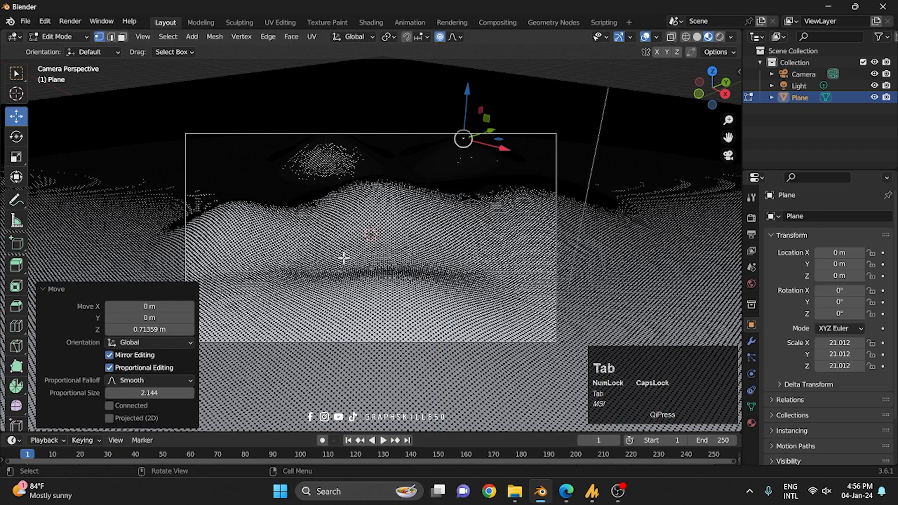
pyautogui.click(696, 37)
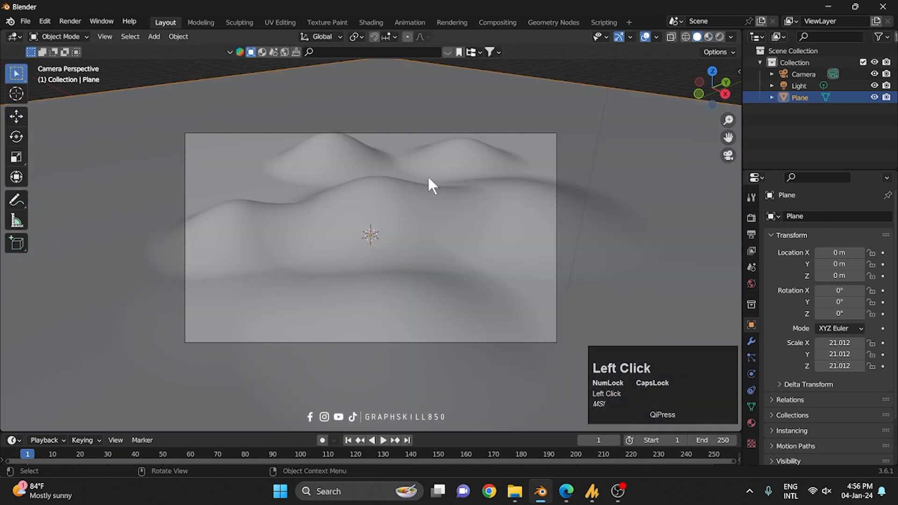
pyautogui.moveTo(302, 259)
pyautogui.mouseDown(button='middle')
pyautogui.moveTo(340, 253)
pyautogui.moveTo(317, 255)
pyautogui.mouseUp(button='middle')
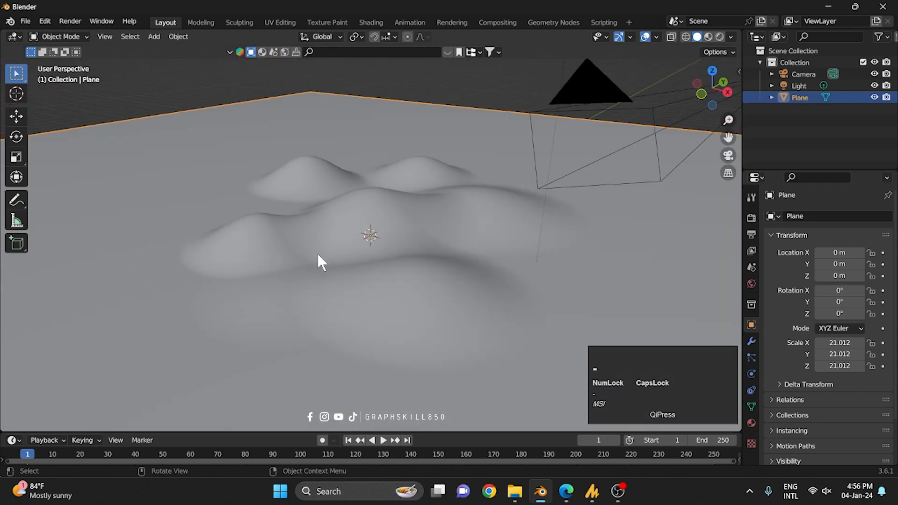
pyautogui.press('KP_0')
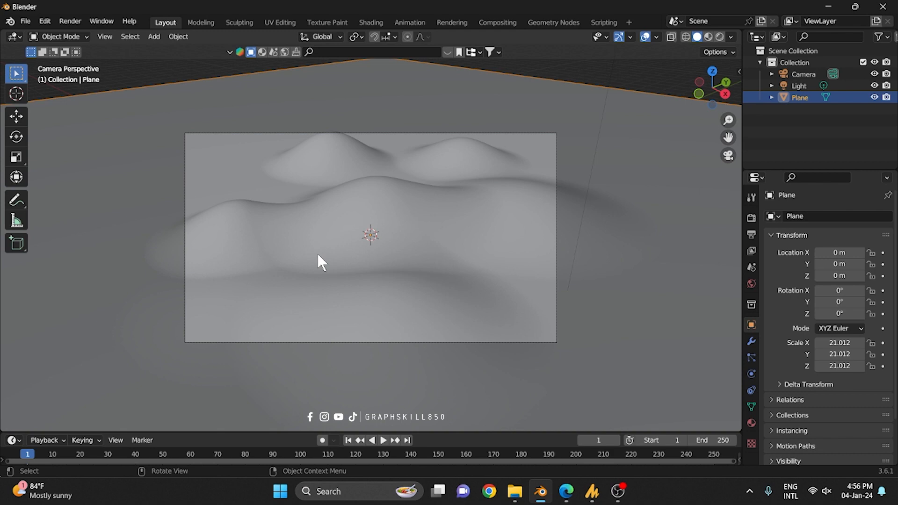
pyautogui.scroll(-3, 413, 215)
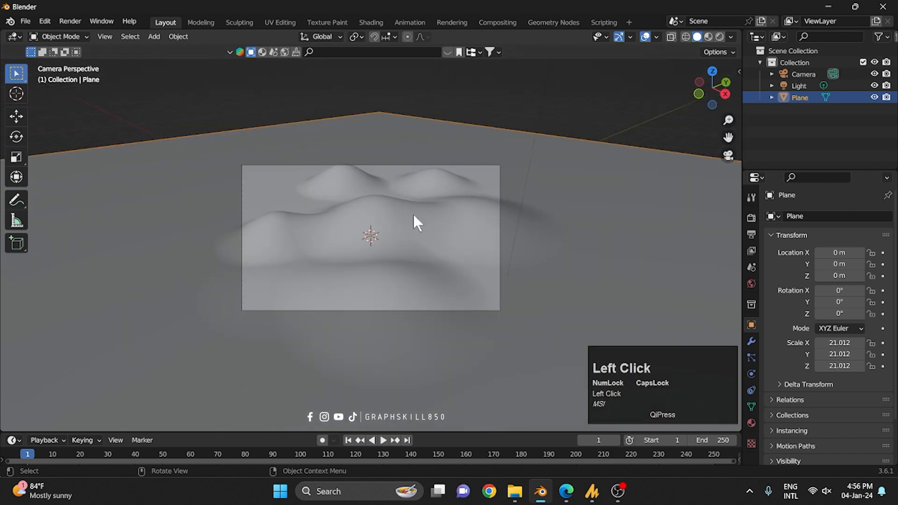
# Step: Move the plane about -0.45 m along X and -0.30 m along Y with the Move tool
pyautogui.scroll(5, 406, 240)
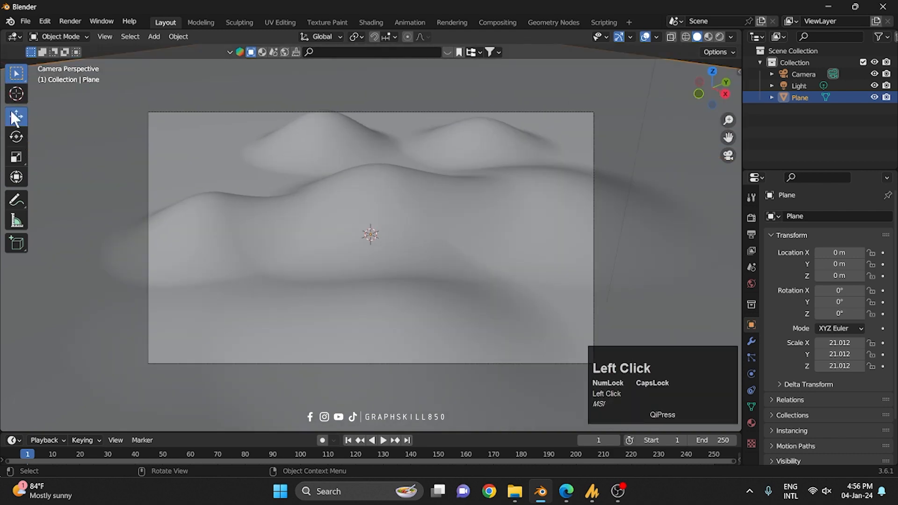
pyautogui.click(16, 116)
pyautogui.moveTo(383, 220); pyautogui.dragTo(362, 240)
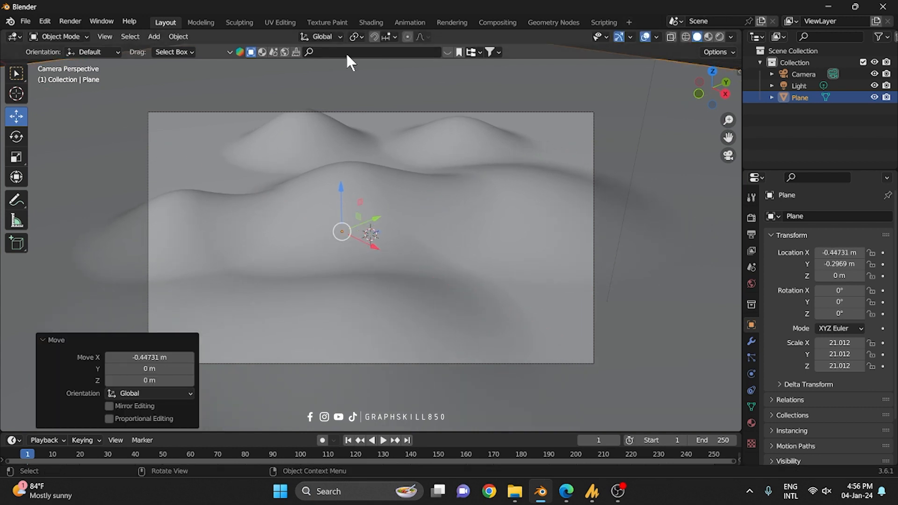
# Step: Show the BlenderKit asset bar, switch to Material Preview shading and search the material library for "DESER"
pyautogui.click(447, 52)
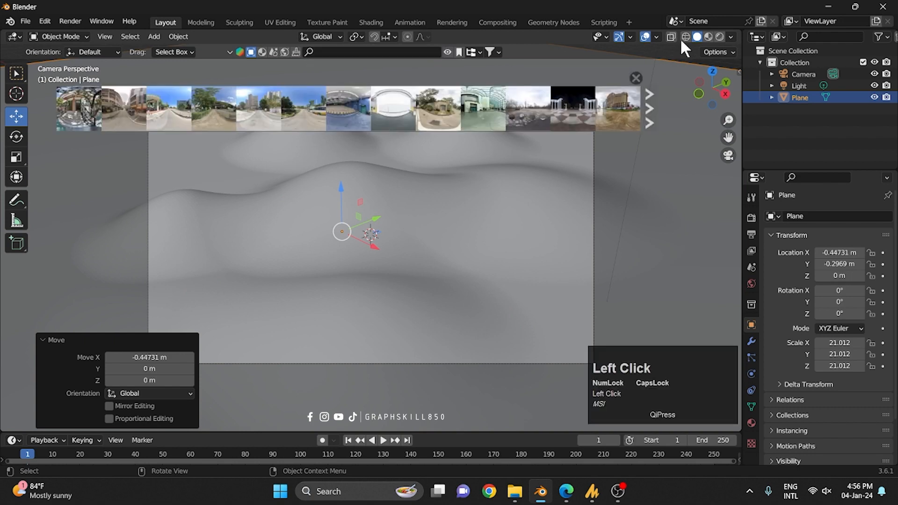
pyautogui.click(709, 38)
pyautogui.click(346, 52)
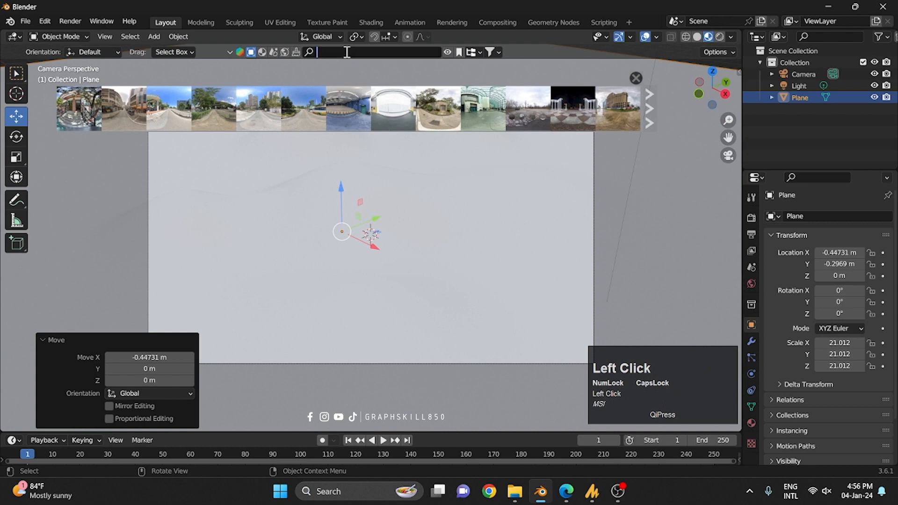
pyautogui.click(262, 53)
pyautogui.click(370, 51)
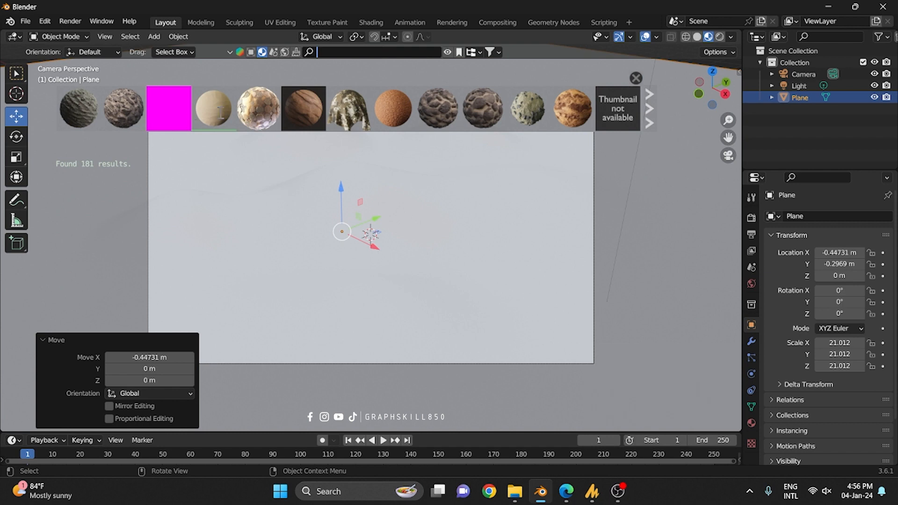
pyautogui.write('DESER')
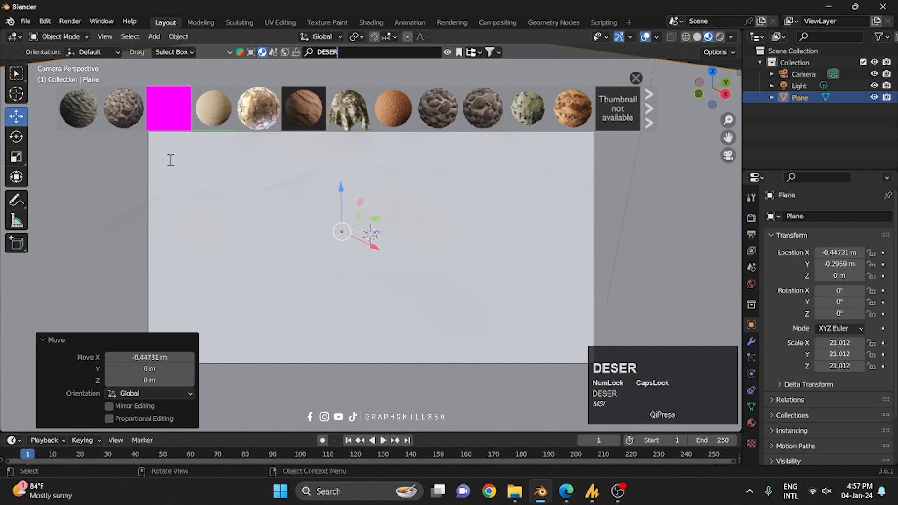
# Step: Apply the Desert sand material to the hilly plane and switch the viewport to Rendered shading
pyautogui.click(210, 109)
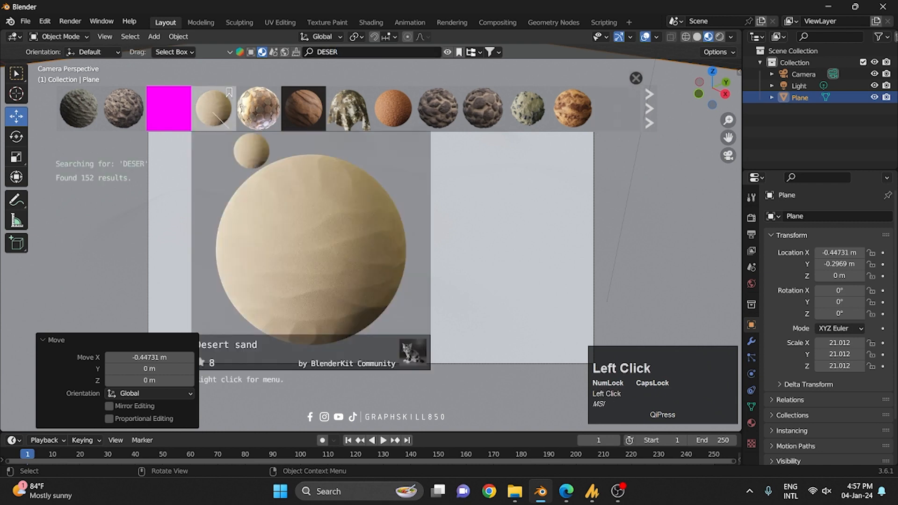
pyautogui.moveTo(228, 127); pyautogui.dragTo(423, 211)
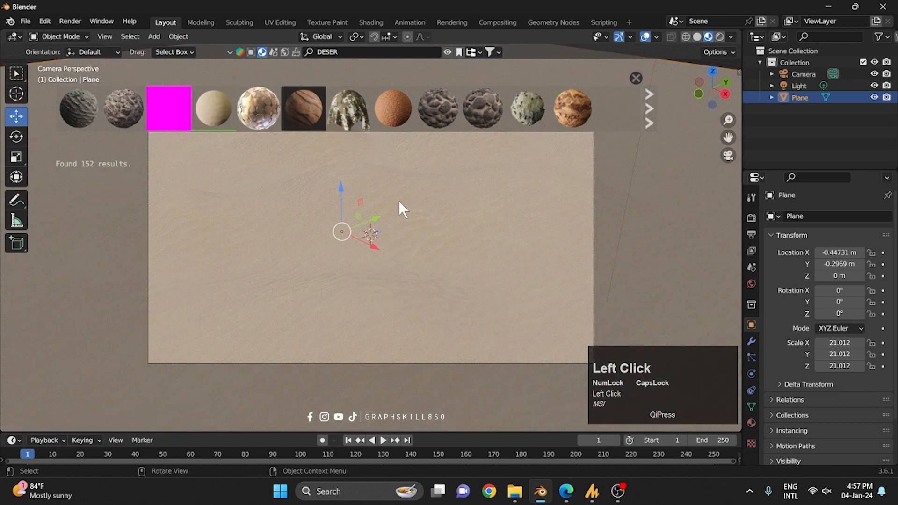
pyautogui.click(719, 36)
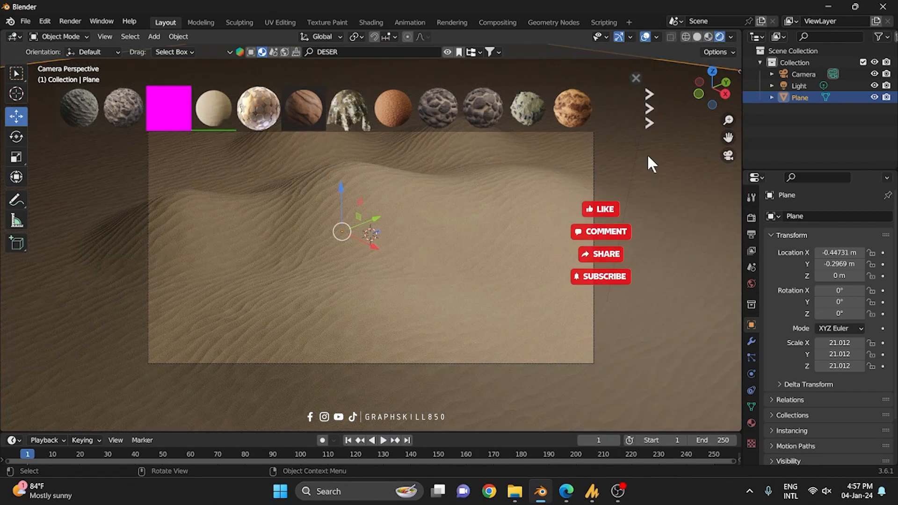
# Step: Change the scene's point light to a Sun light and set its strength to 6
pyautogui.click(632, 170)
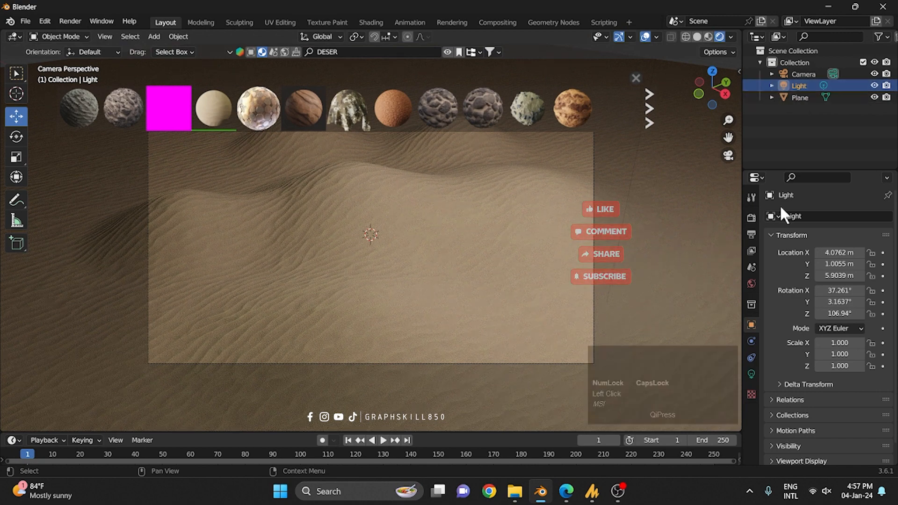
pyautogui.click(750, 373)
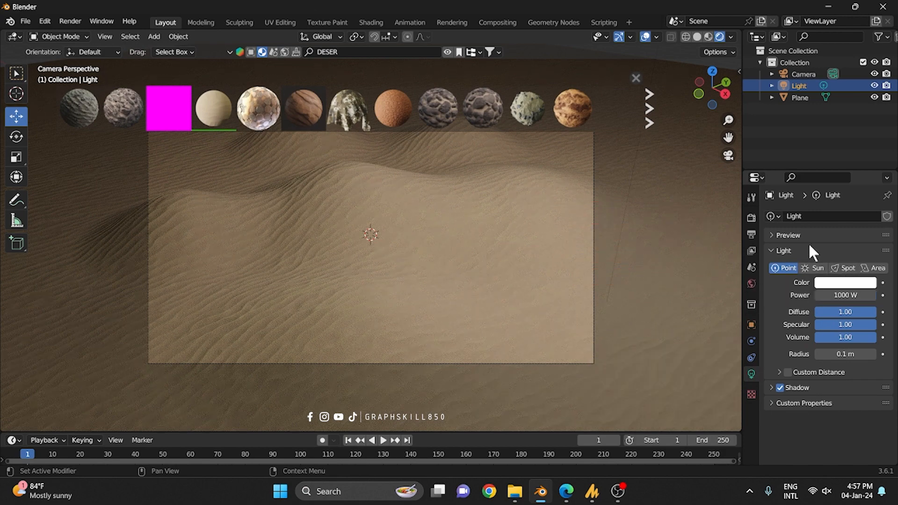
pyautogui.click(815, 268)
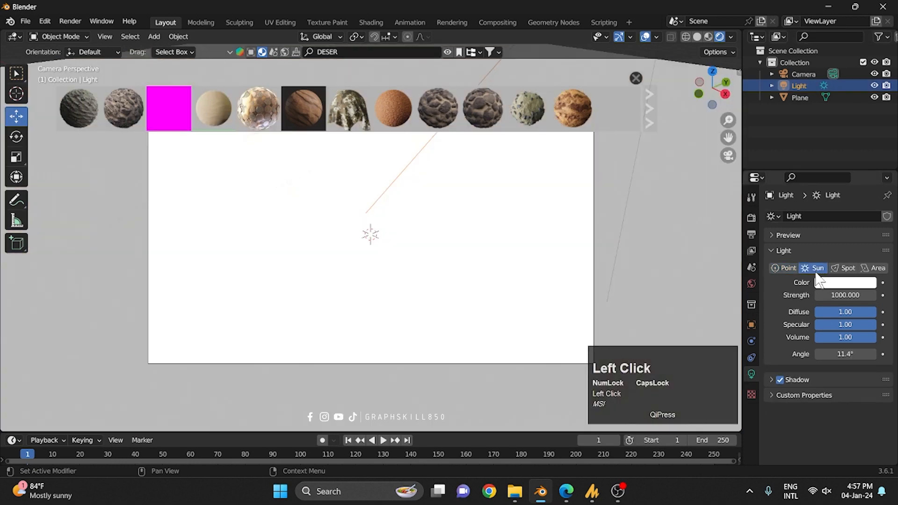
pyautogui.click(848, 295)
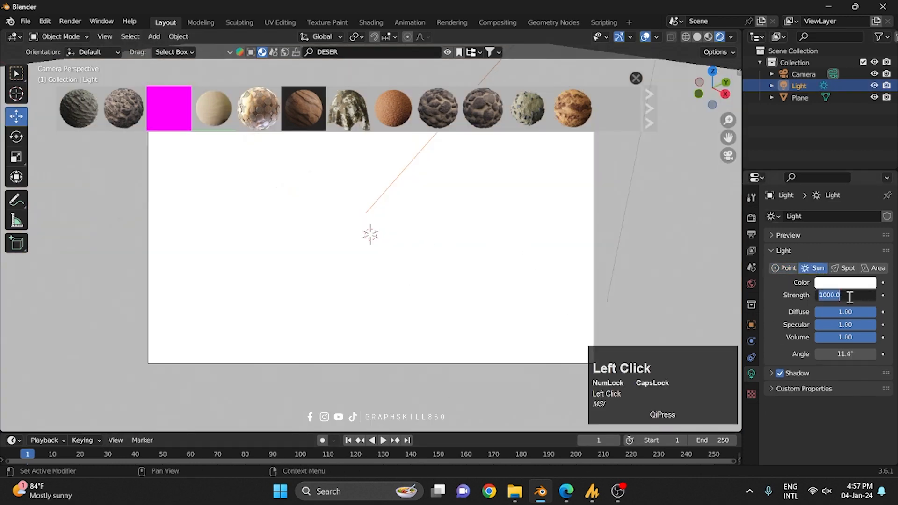
pyautogui.write('6')
pyautogui.press('Return')
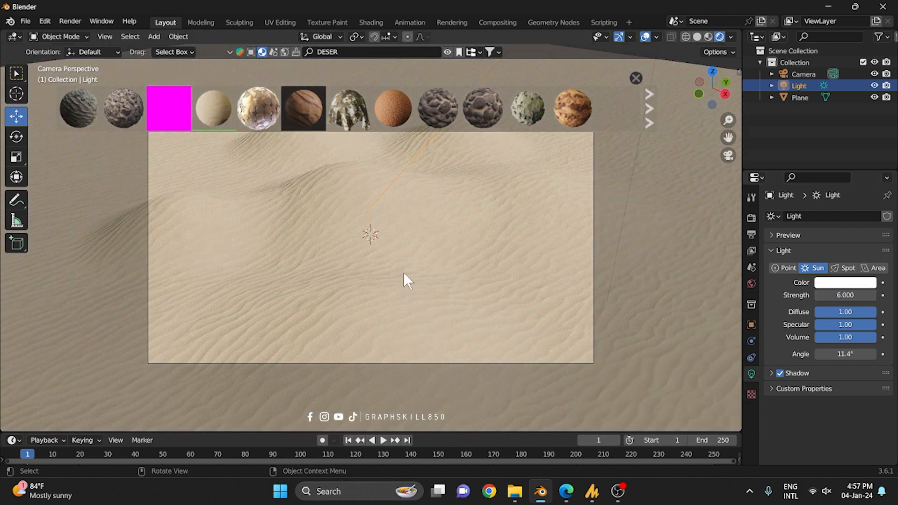
# Step: Tint the sun light's colour to hue 0.718 with saturation about 0.06 and darken its value to about 0.376
pyautogui.click(827, 283)
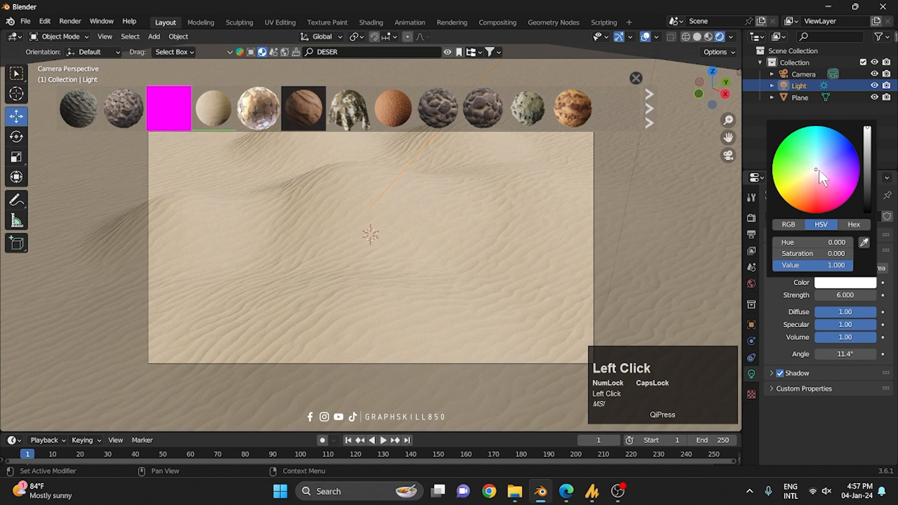
pyautogui.moveTo(818, 169)
pyautogui.mouseDown()
pyautogui.moveTo(796, 183)
pyautogui.moveTo(817, 171)
pyautogui.mouseUp()
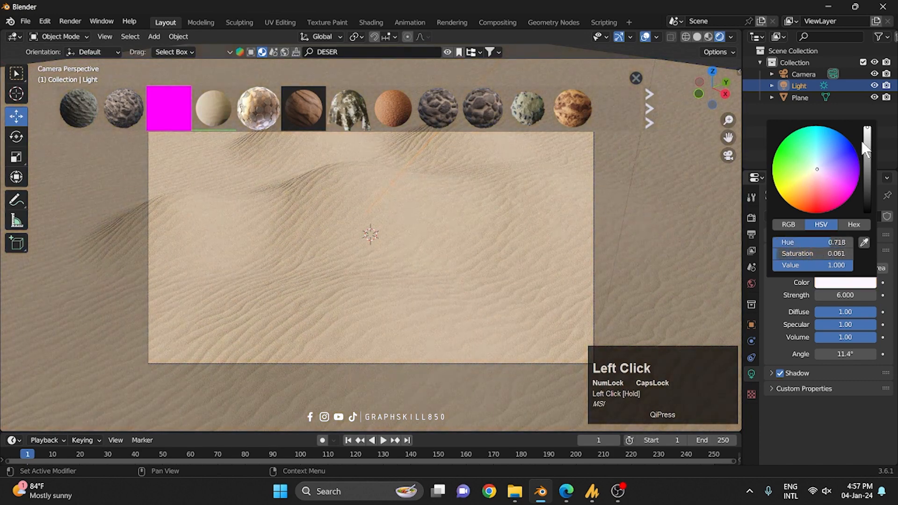
pyautogui.moveTo(866, 147); pyautogui.dragTo(867, 156)
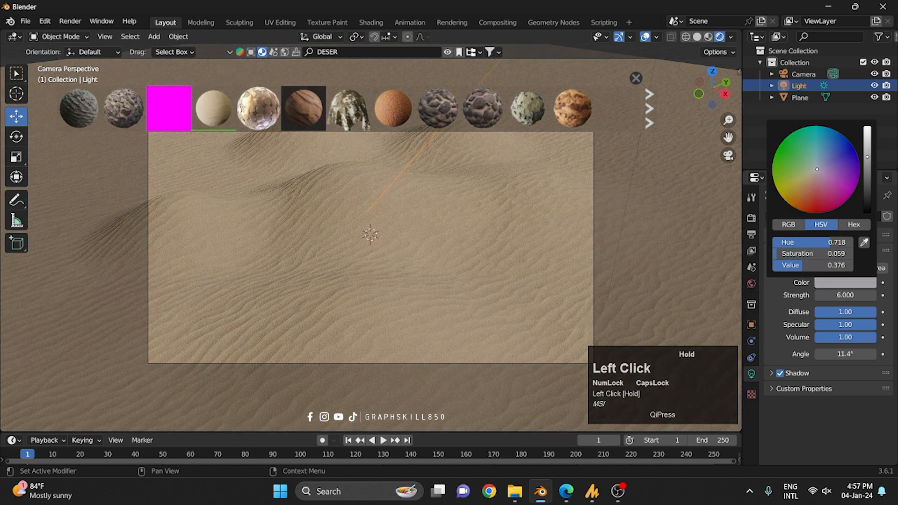